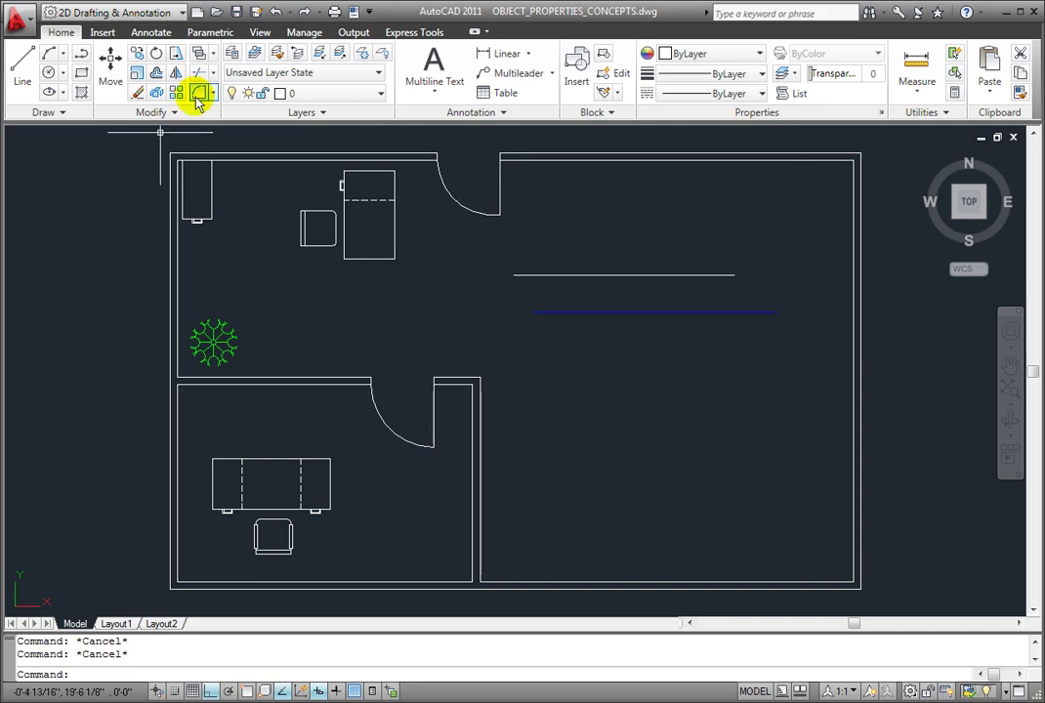
Assign the FENCELINE1 linetype to layer 0 in the Layer Properties Manager
{"action": "left_click", "coordinate": [231, 57]}
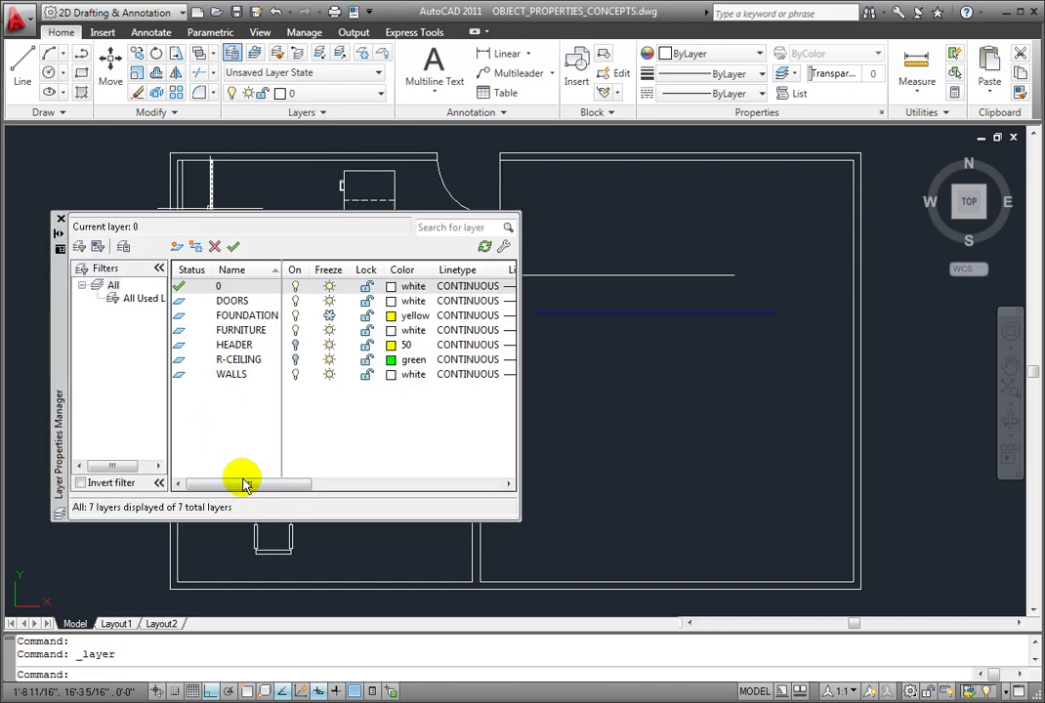
{"action": "left_click", "coordinate": [455, 293]}
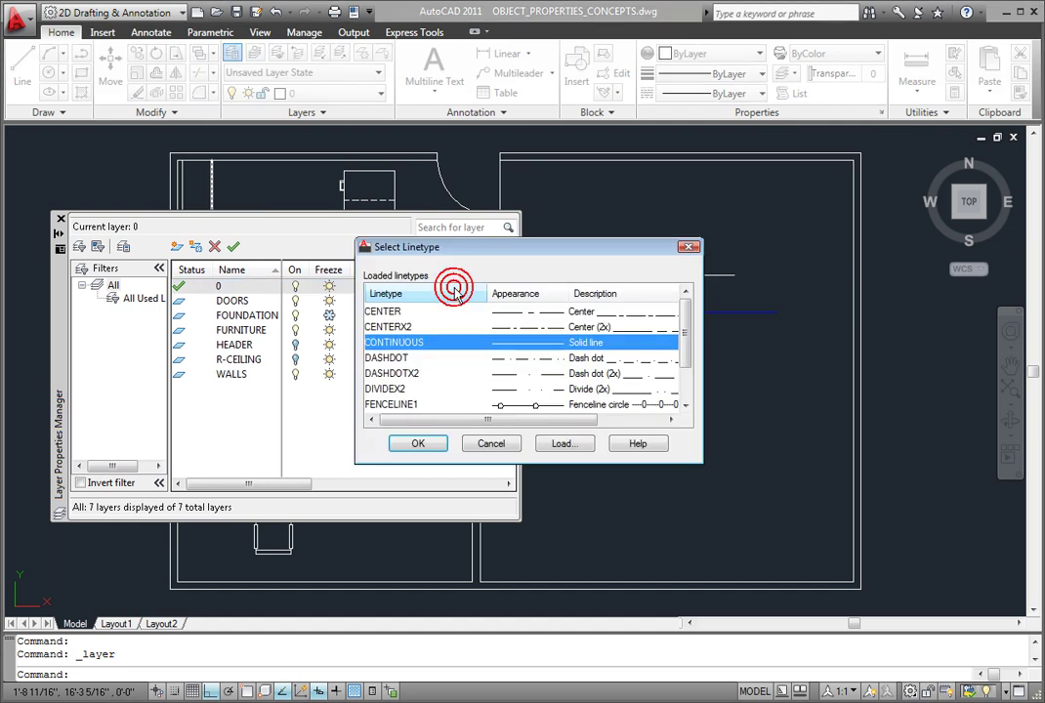
{"action": "left_click", "coordinate": [410, 403]}
{"action": "left_click", "coordinate": [415, 445]}
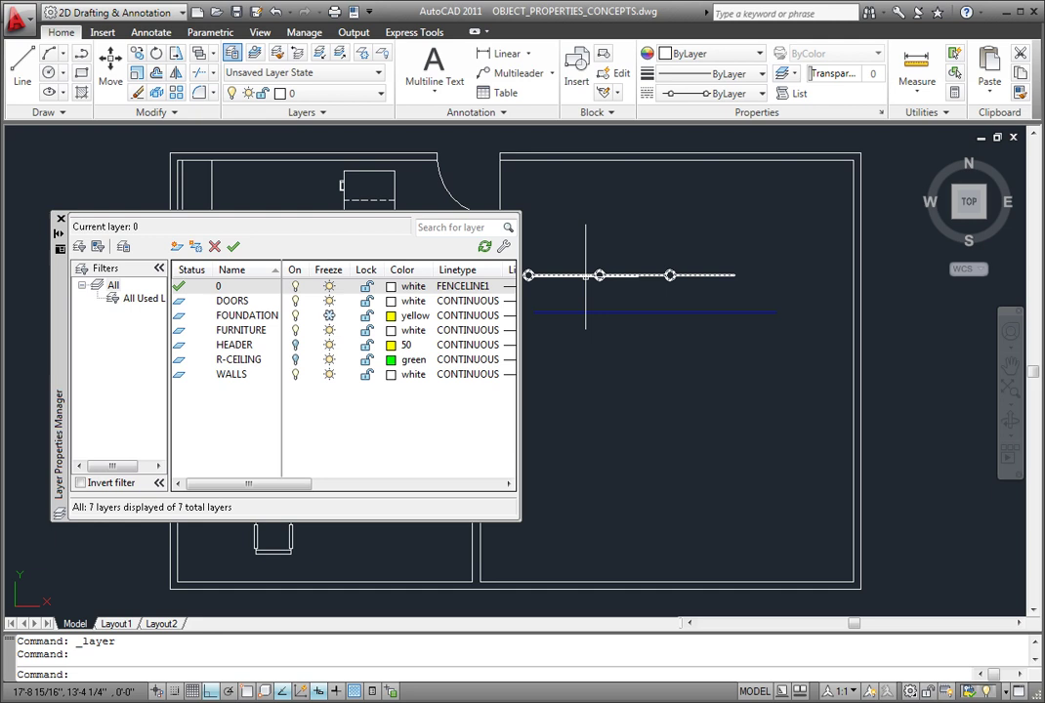
Check the fenceline and blue line properties, then close the Layer Properties Manager
{"action": "mouse_move", "coordinate": [586, 275]}
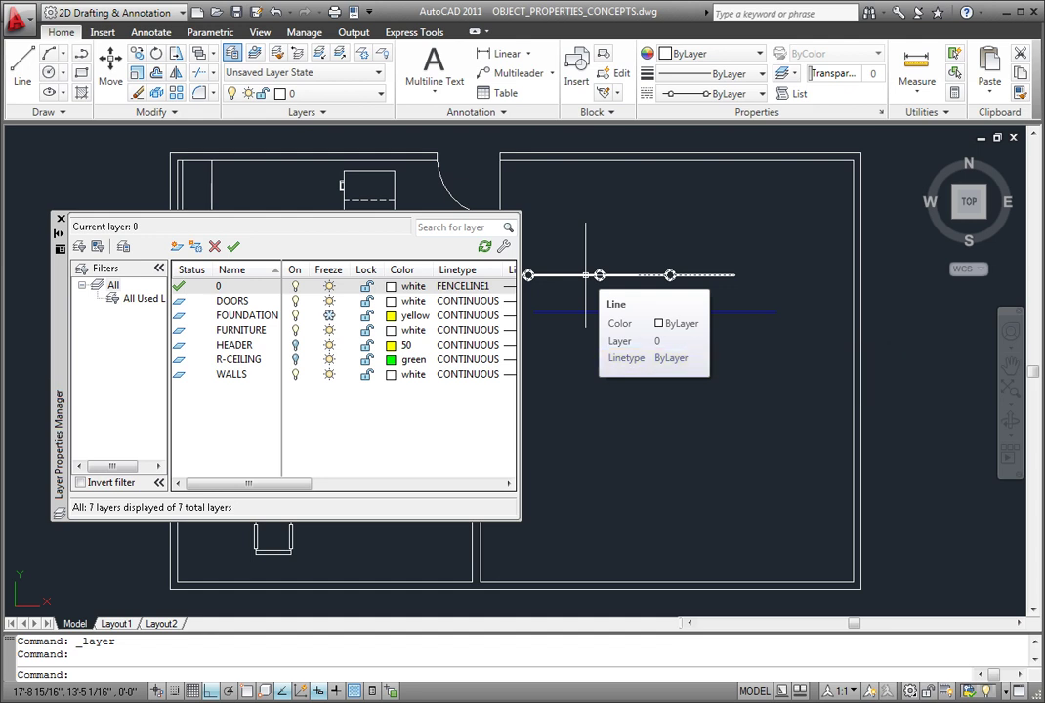
{"action": "mouse_move", "coordinate": [590, 312]}
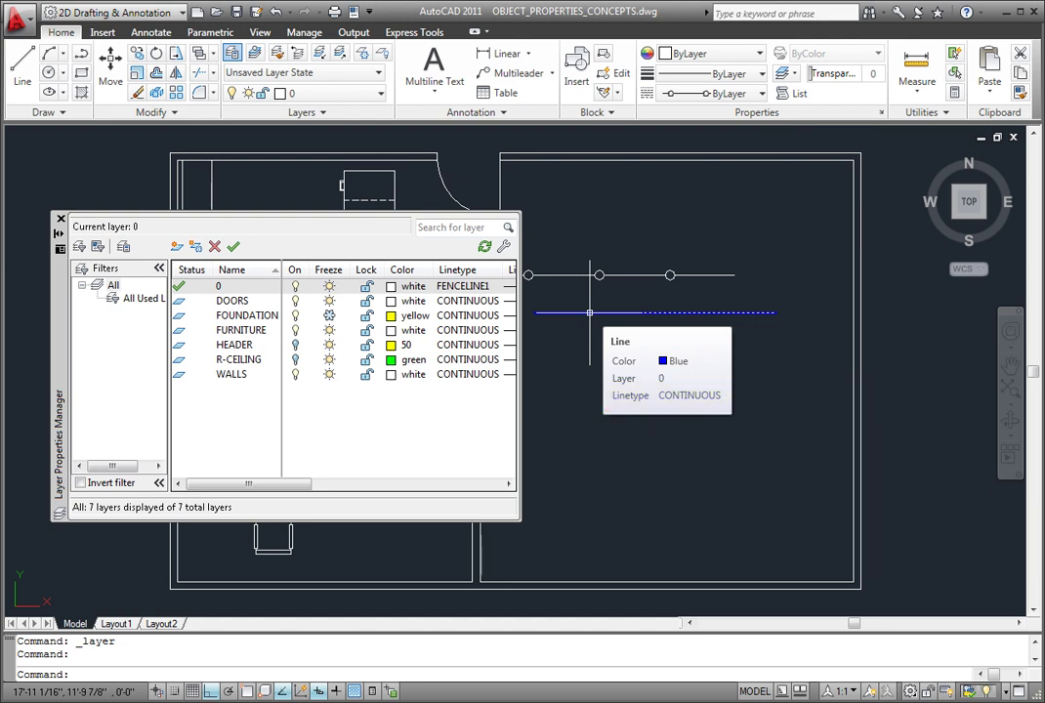
{"action": "left_click", "coordinate": [230, 54]}
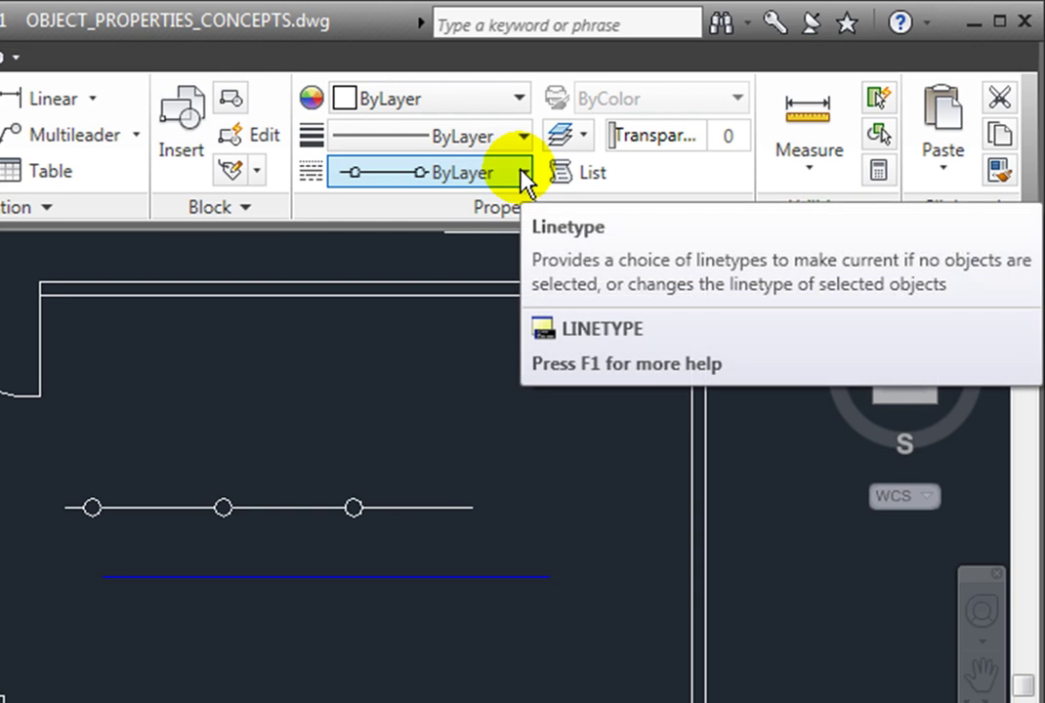
Choose GAS_LINE in the Properties panel Linetype list as the current linetype
{"action": "left_click", "coordinate": [525, 176]}
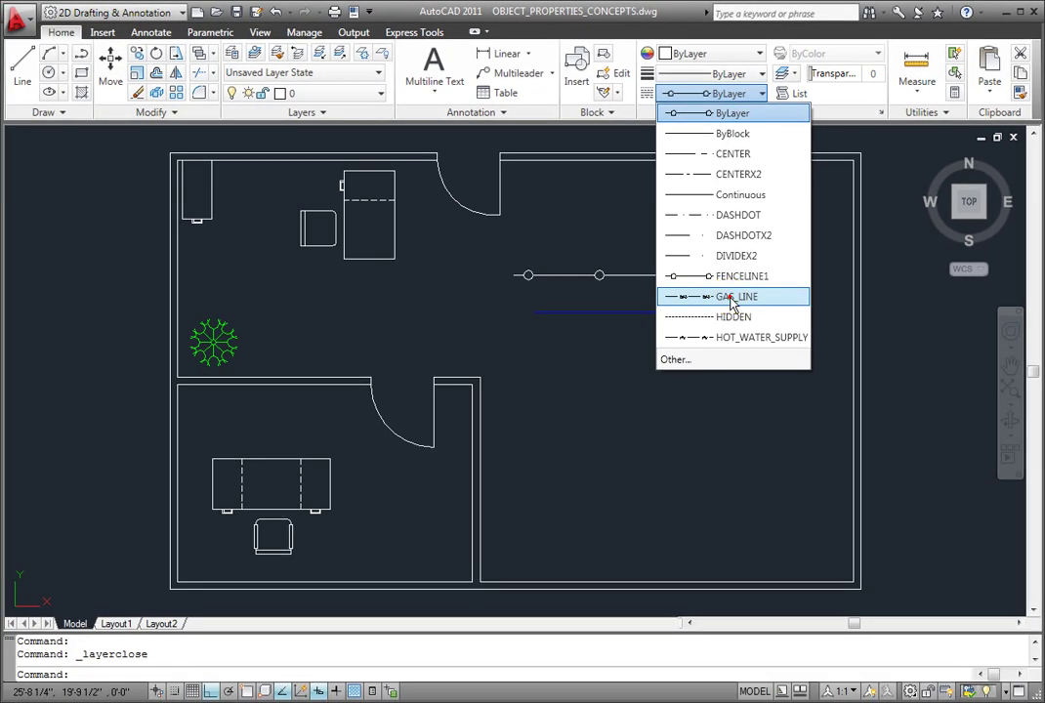
{"action": "left_click", "coordinate": [733, 299]}
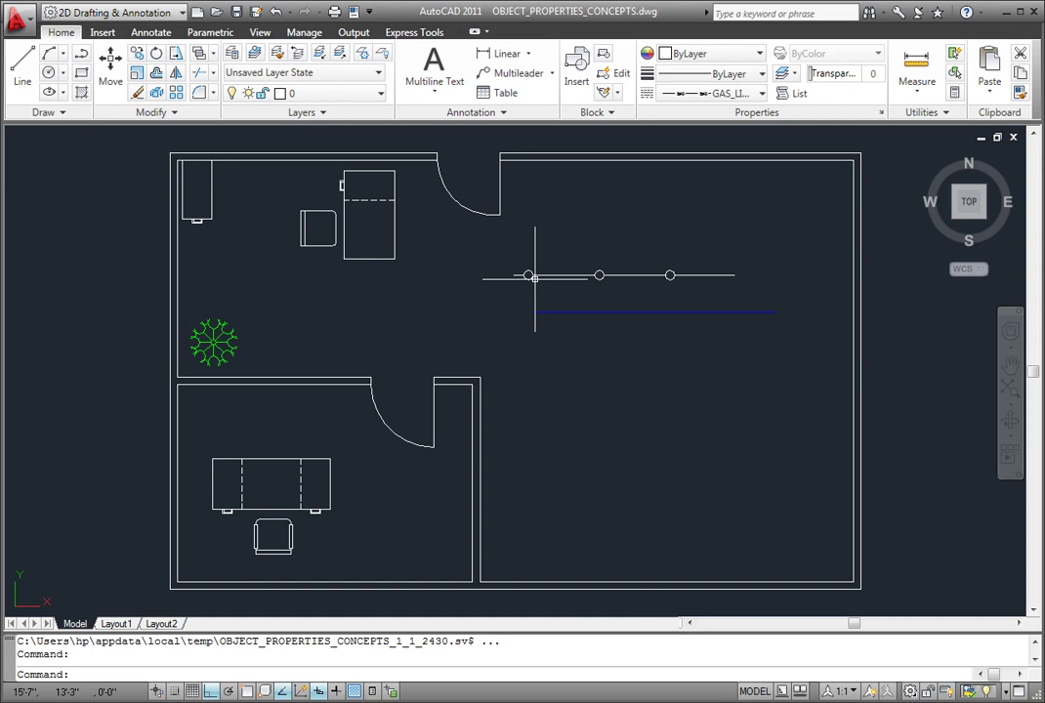
Draw a horizontal GAS_LINE line below the blue line in the right-hand room
{"action": "left_click", "coordinate": [26, 72]}
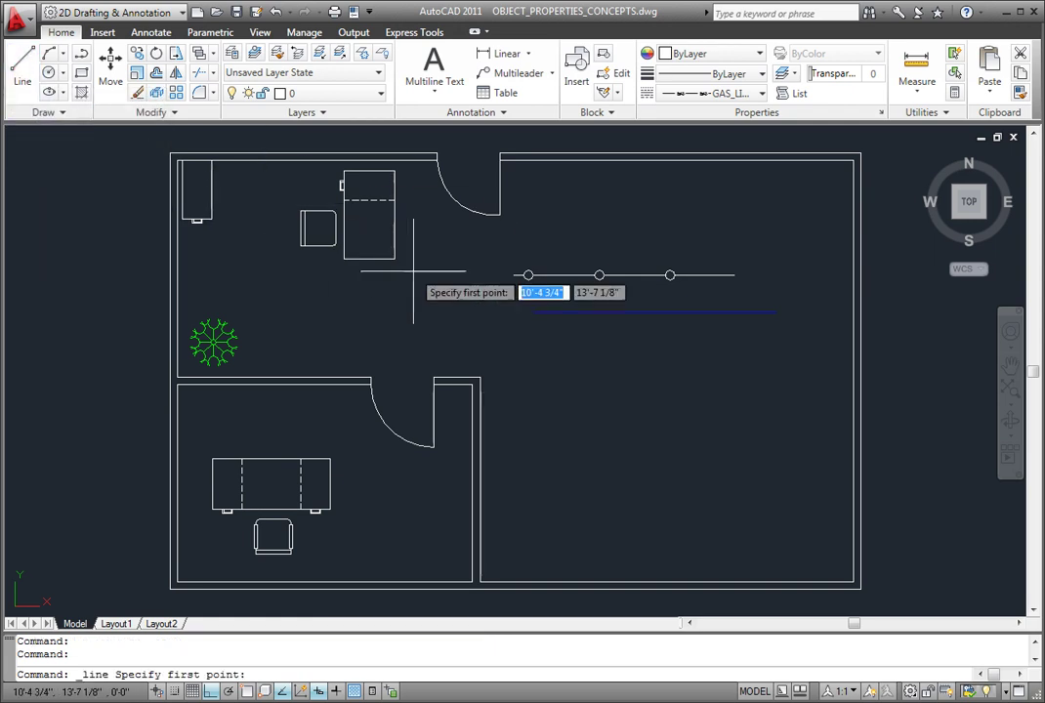
{"action": "left_click", "coordinate": [540, 352]}
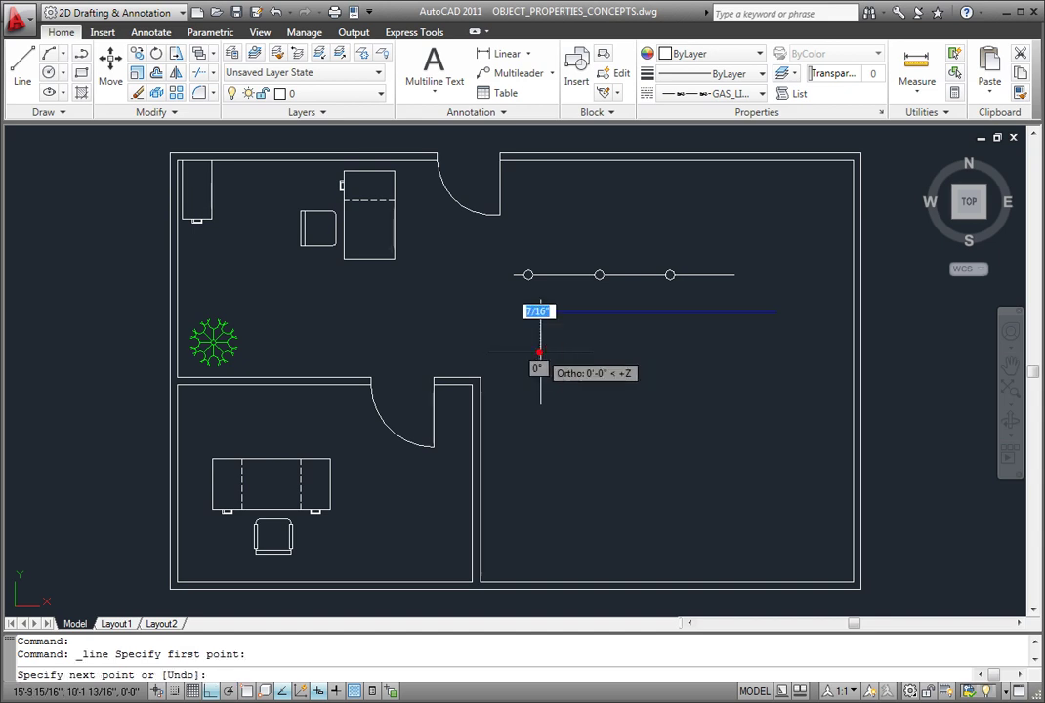
{"action": "left_click", "coordinate": [803, 352]}
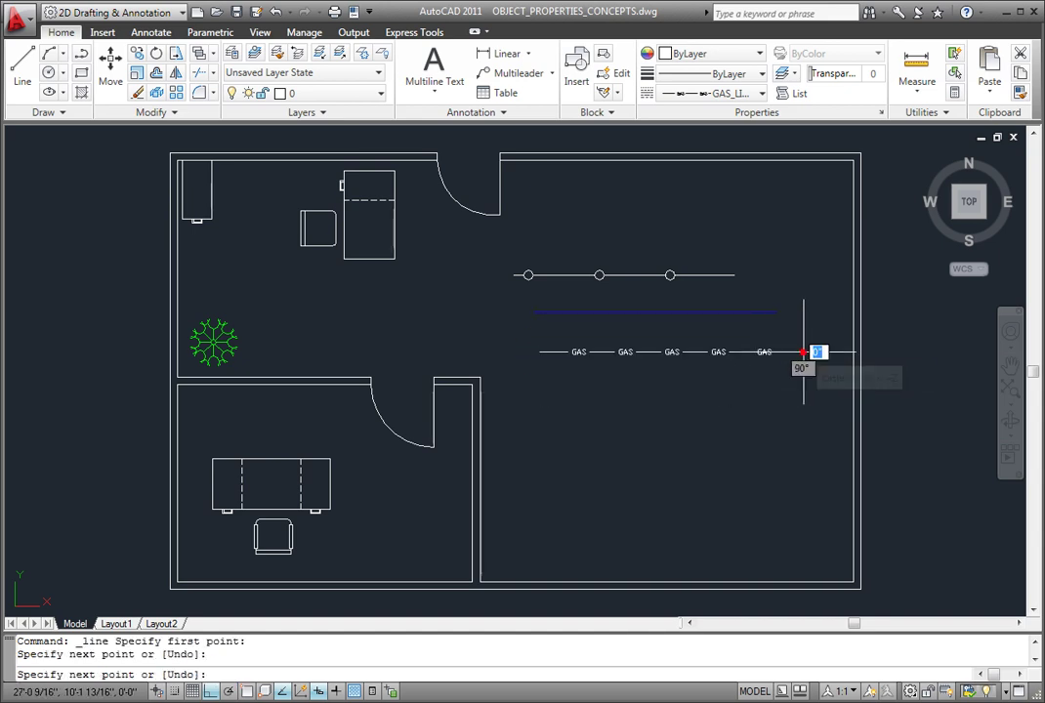
{"action": "key", "text": "Return"}
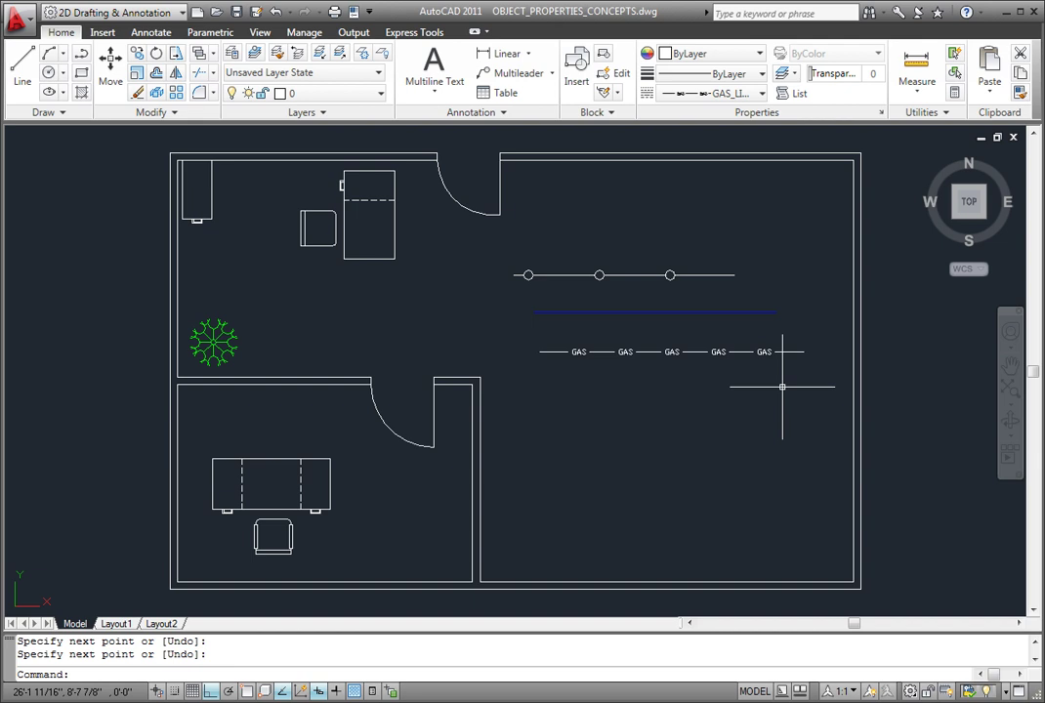
Switch the current linetype back to ByLayer
{"action": "left_click", "coordinate": [763, 94]}
{"action": "scroll", "coordinate": [765, 103], "scroll_direction": "up", "scroll_amount": 1}
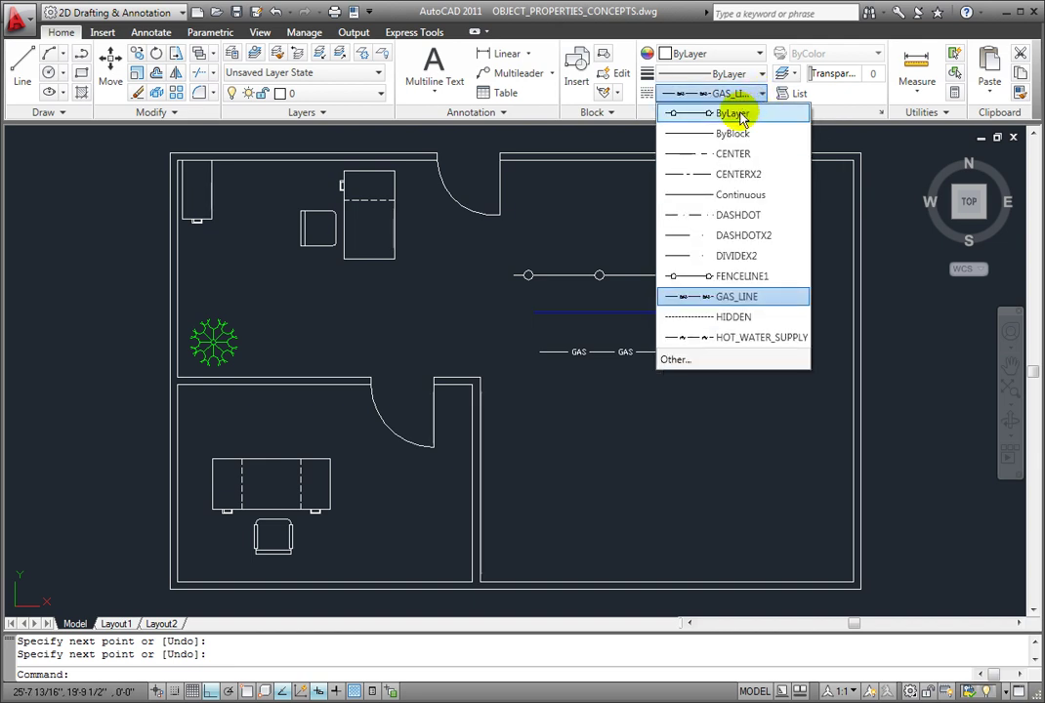
{"action": "left_click", "coordinate": [739, 110]}
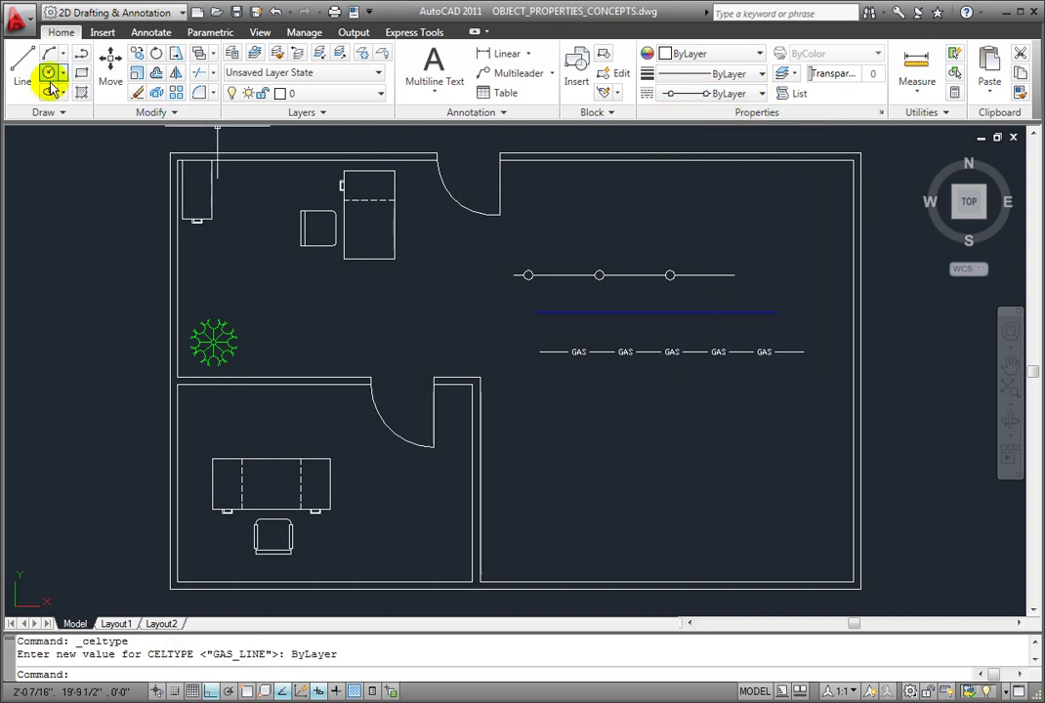
Draw a horizontal FENCELINE1 line just below the gas line
{"action": "left_click", "coordinate": [23, 73]}
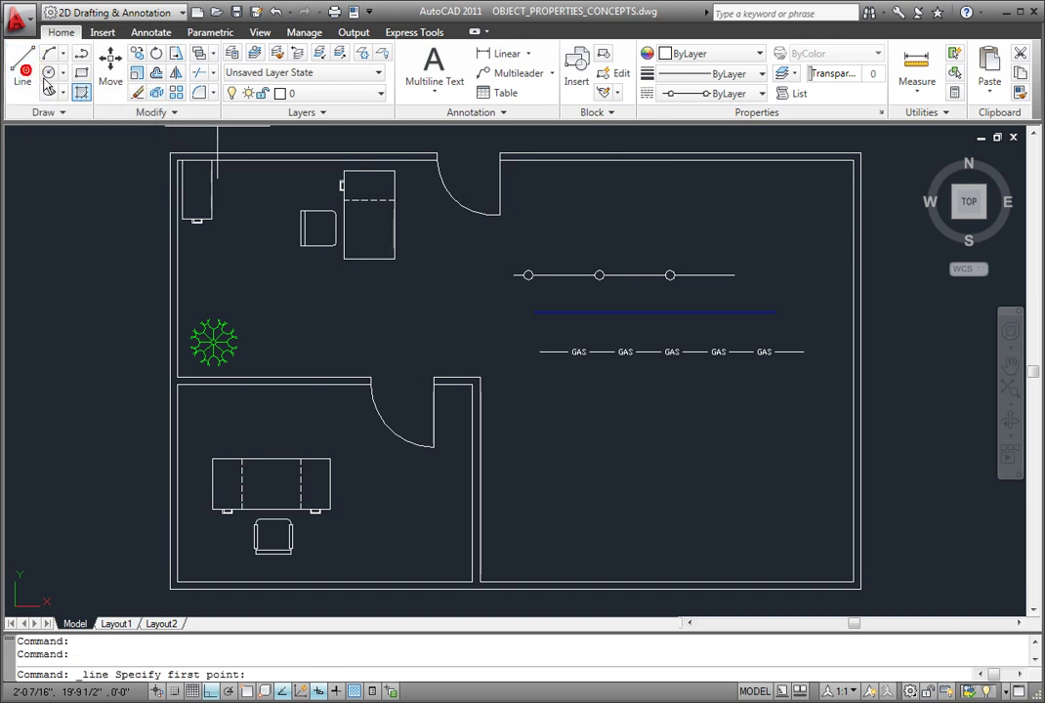
{"action": "left_click", "coordinate": [540, 385]}
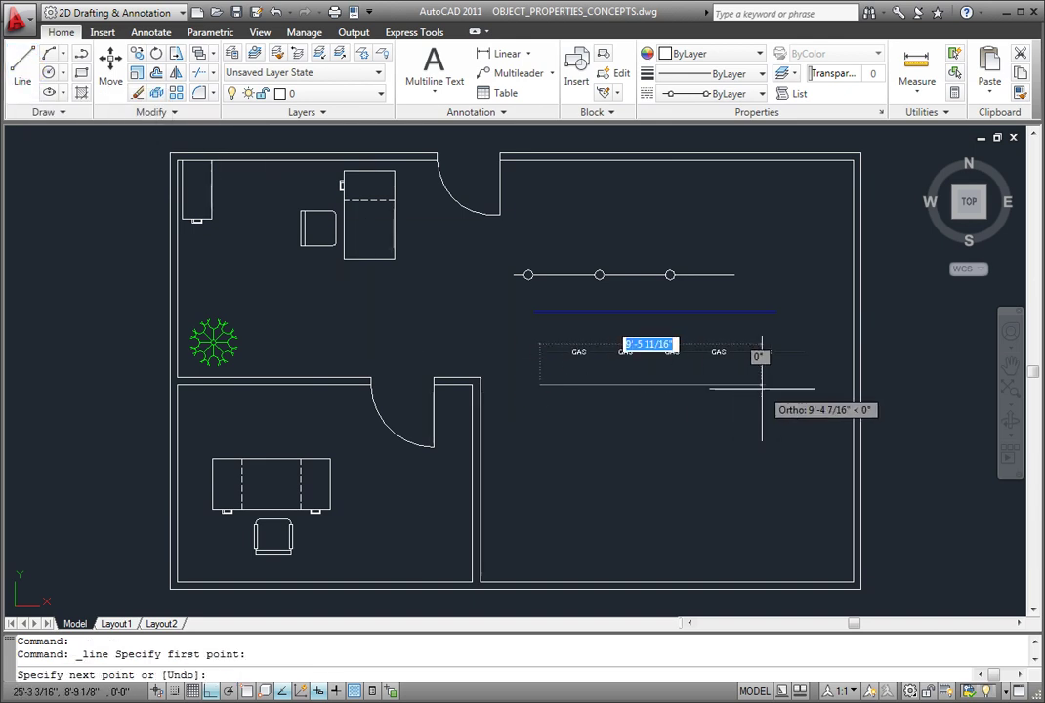
{"action": "left_click", "coordinate": [807, 385]}
{"action": "key", "text": "Return"}
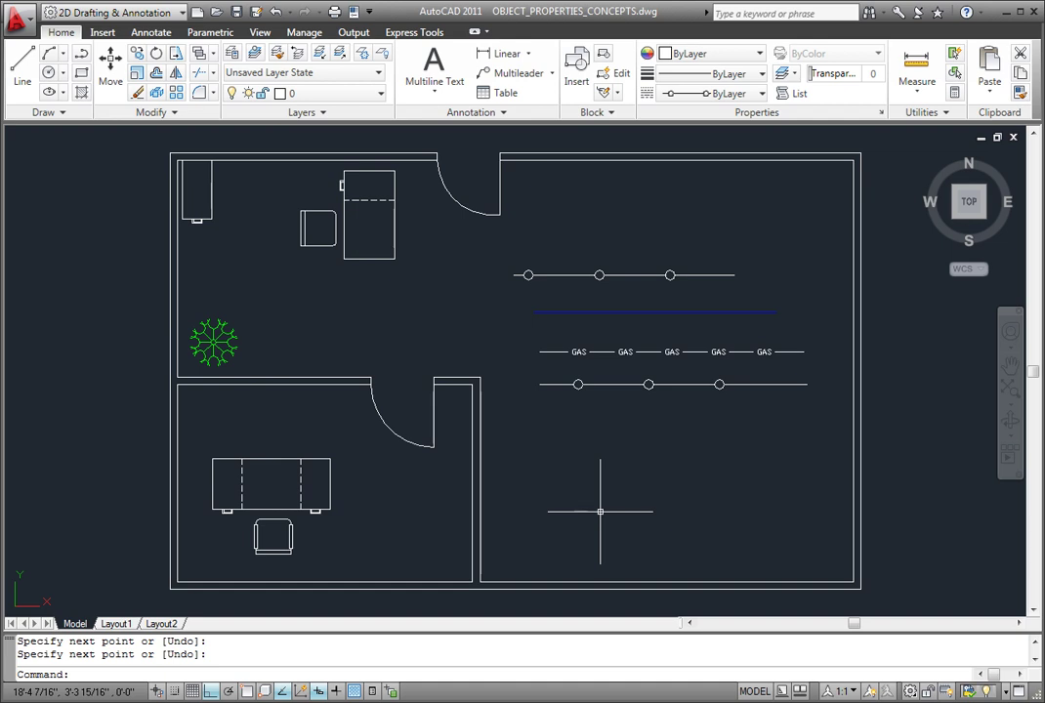
{"action": "left_click", "coordinate": [762, 95]}
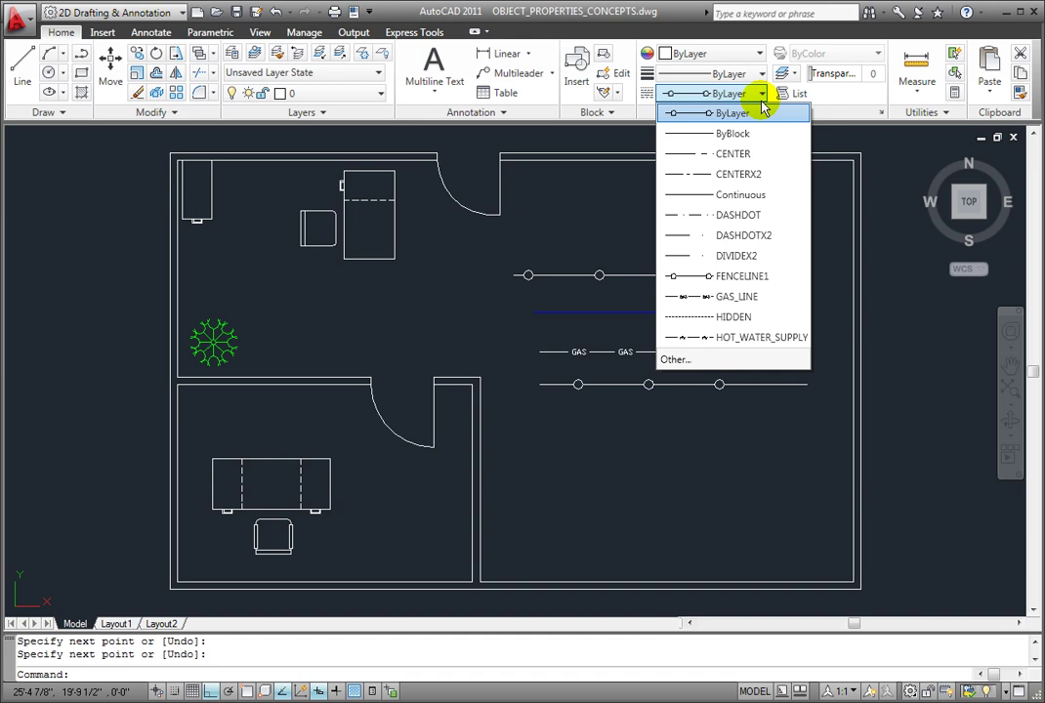
Choose Other... in the Linetype list to bring up the Linetype Manager
{"action": "left_click", "coordinate": [721, 361]}
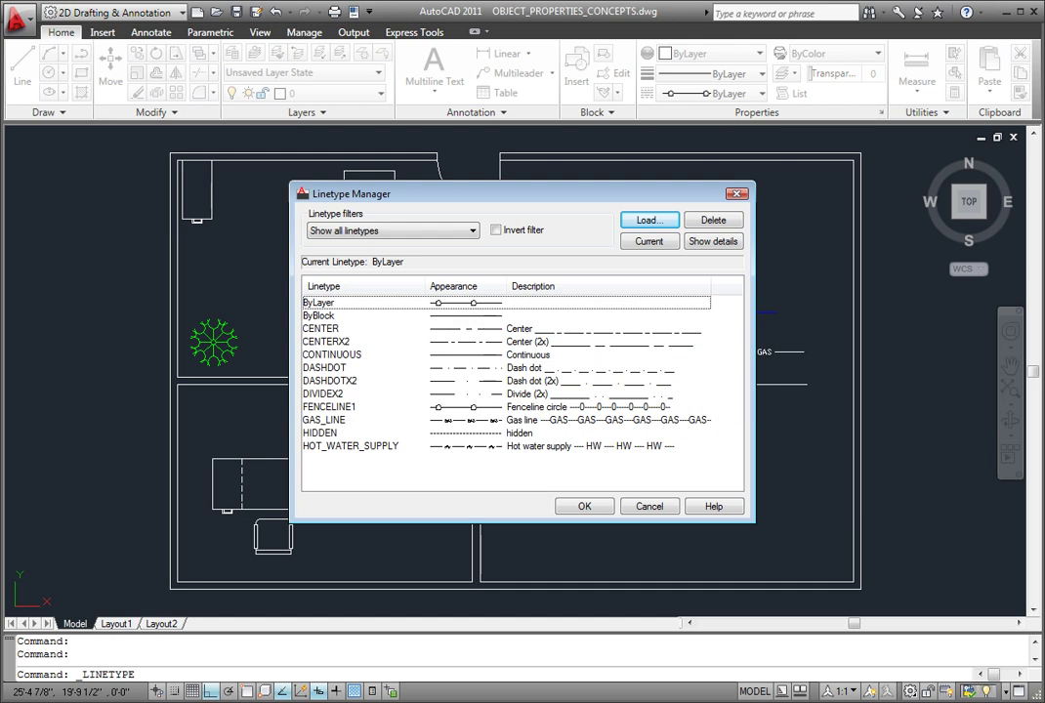
Load the BATTING, TRACKS and ZIGZAG linetypes from acad.lin into the drawing
{"action": "left_click", "coordinate": [649, 221]}
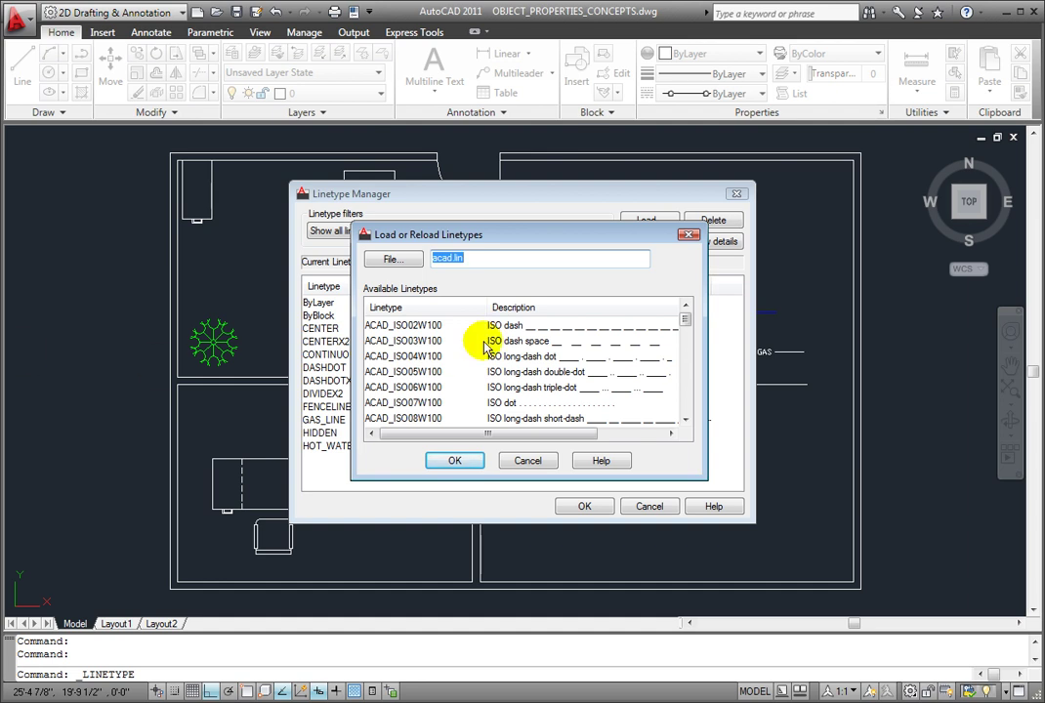
{"action": "left_click_drag", "start_coordinate": [683, 317], "coordinate": [684, 411]}
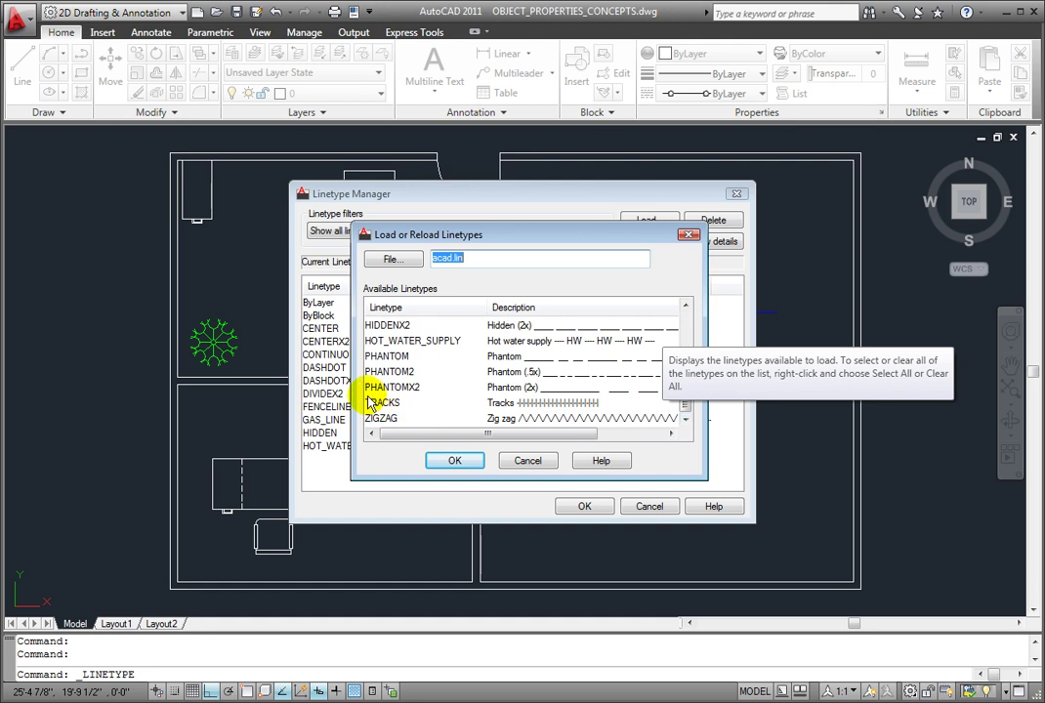
{"action": "left_click", "coordinate": [381, 356]}
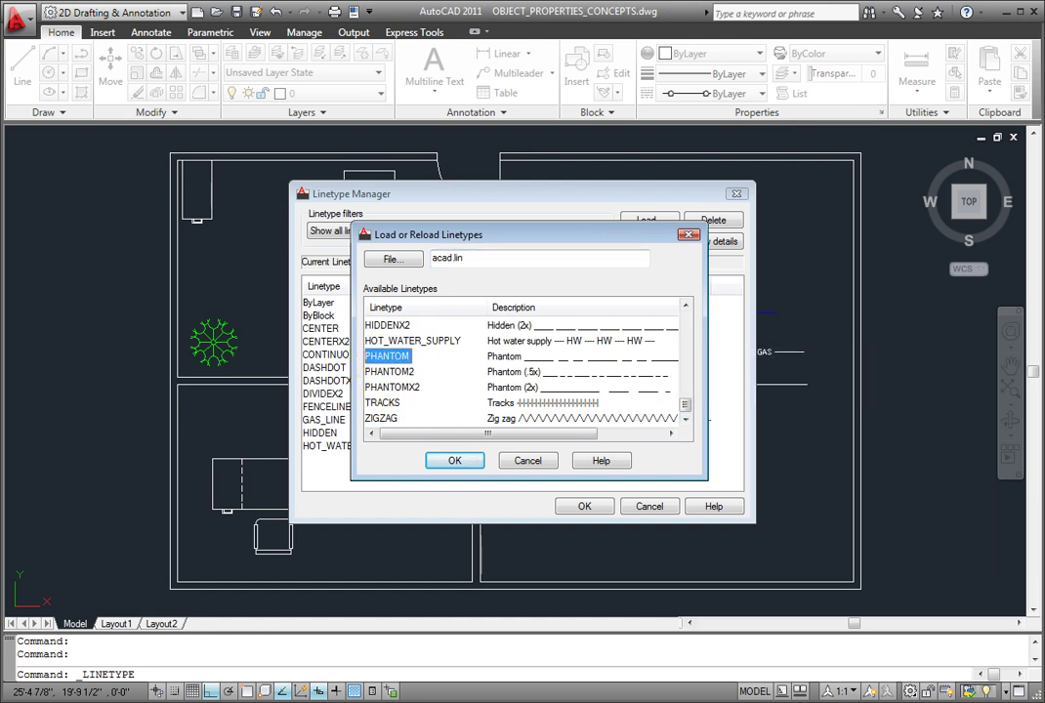
{"action": "key", "text": "shift"}
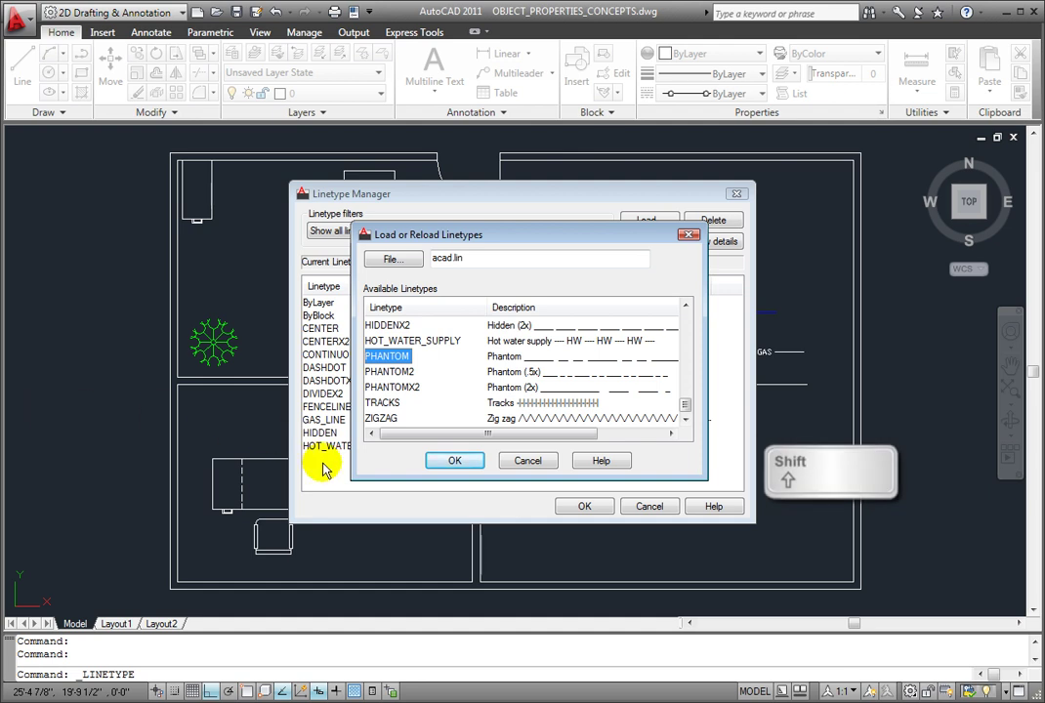
{"action": "left_click", "coordinate": [382, 418], "text": "shift"}
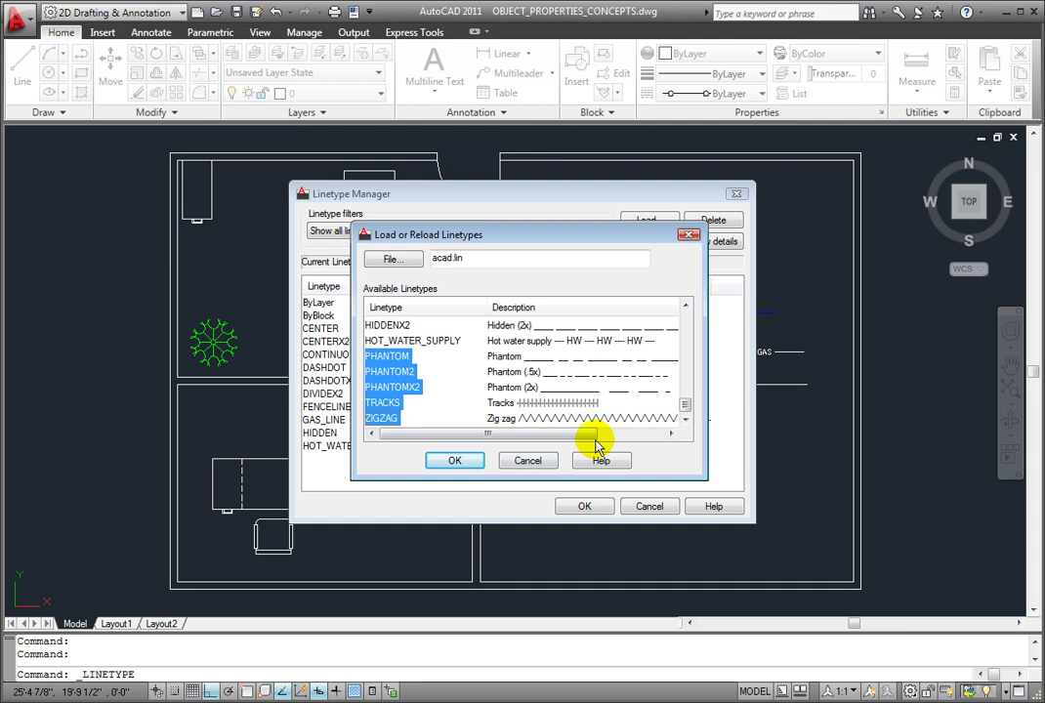
{"action": "key", "text": "ctrl"}
{"action": "left_click_drag", "start_coordinate": [687, 409], "coordinate": [686, 343], "text": "ctrl"}
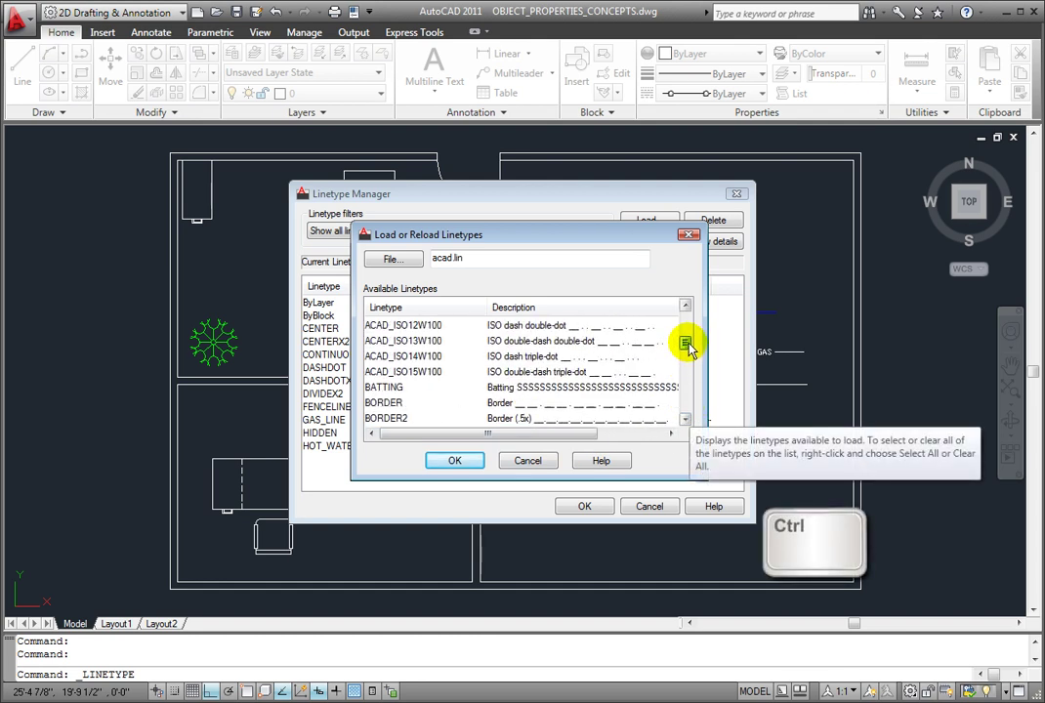
{"action": "left_click", "coordinate": [383, 388], "text": "ctrl"}
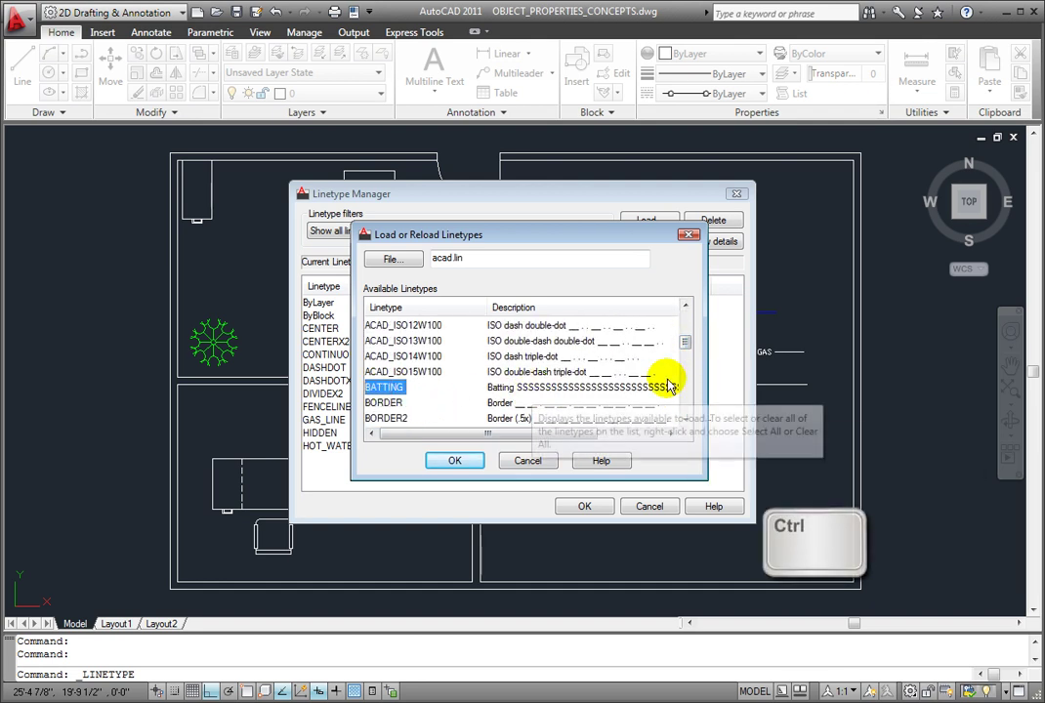
{"action": "left_click_drag", "start_coordinate": [685, 344], "coordinate": [690, 415]}
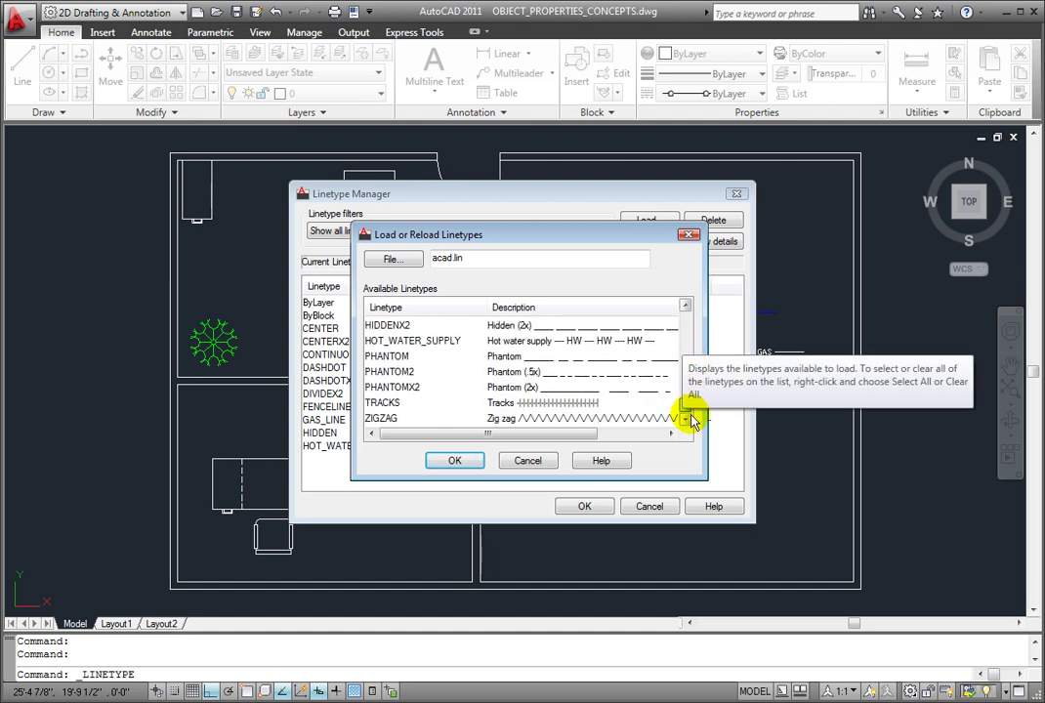
{"action": "left_click", "coordinate": [376, 404], "text": "ctrl"}
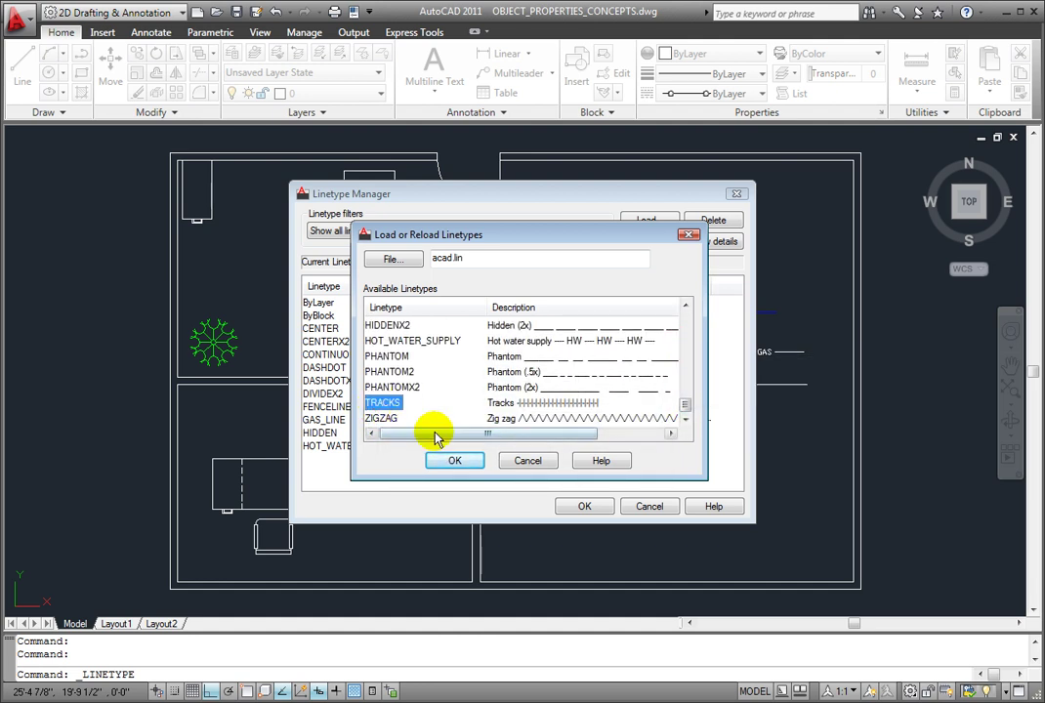
{"action": "left_click", "coordinate": [456, 465]}
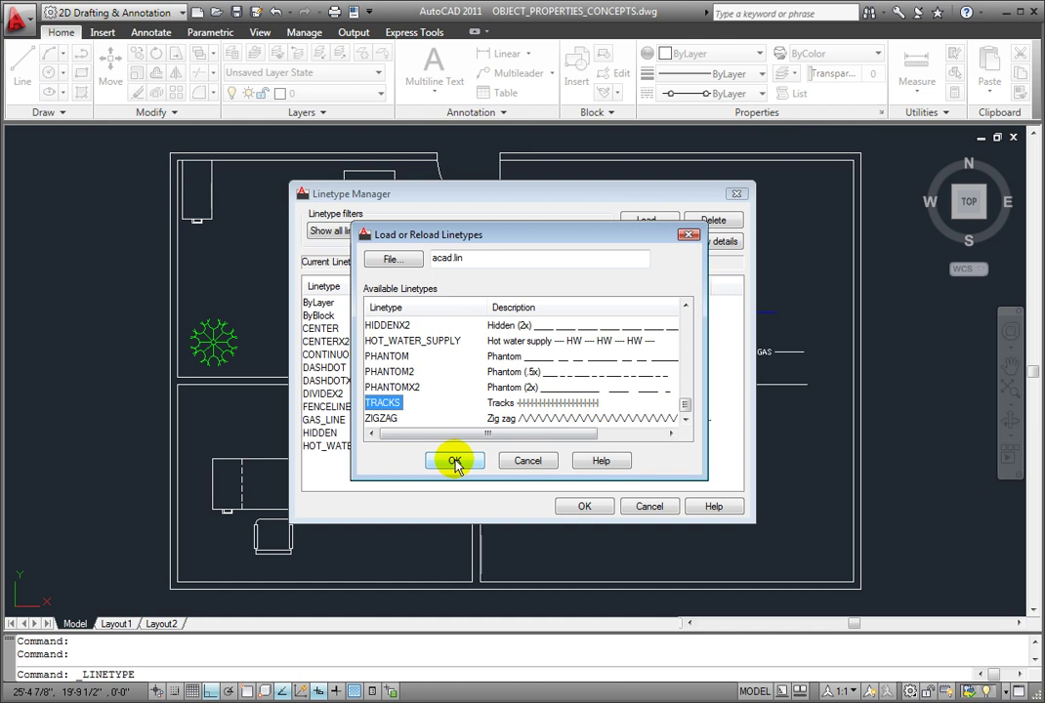
{"action": "left_click", "coordinate": [384, 418], "text": "ctrl"}
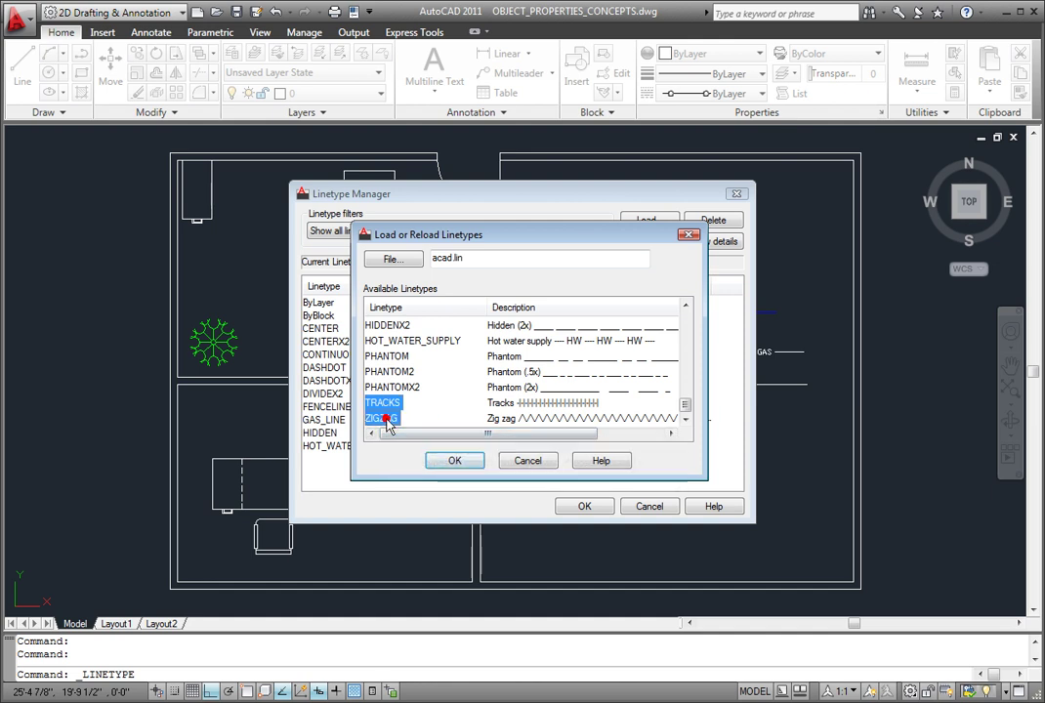
{"action": "left_click", "coordinate": [467, 460]}
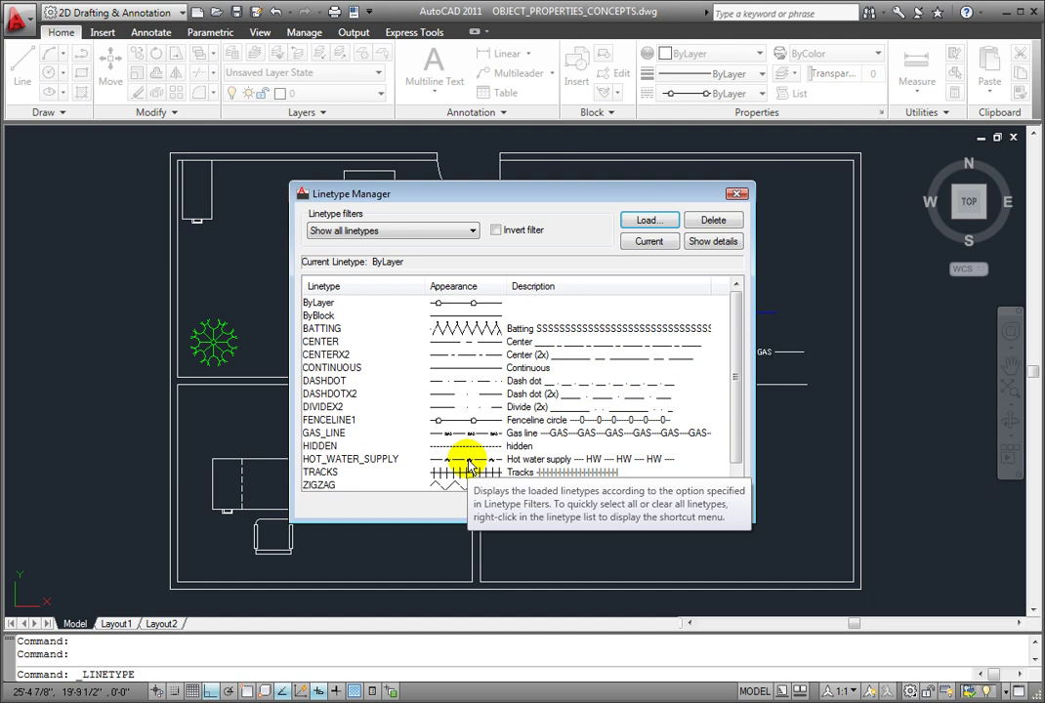
Set BATTING as the current linetype and close the Linetype Manager with OK
{"action": "left_click_drag", "start_coordinate": [735, 427], "coordinate": [737, 454]}
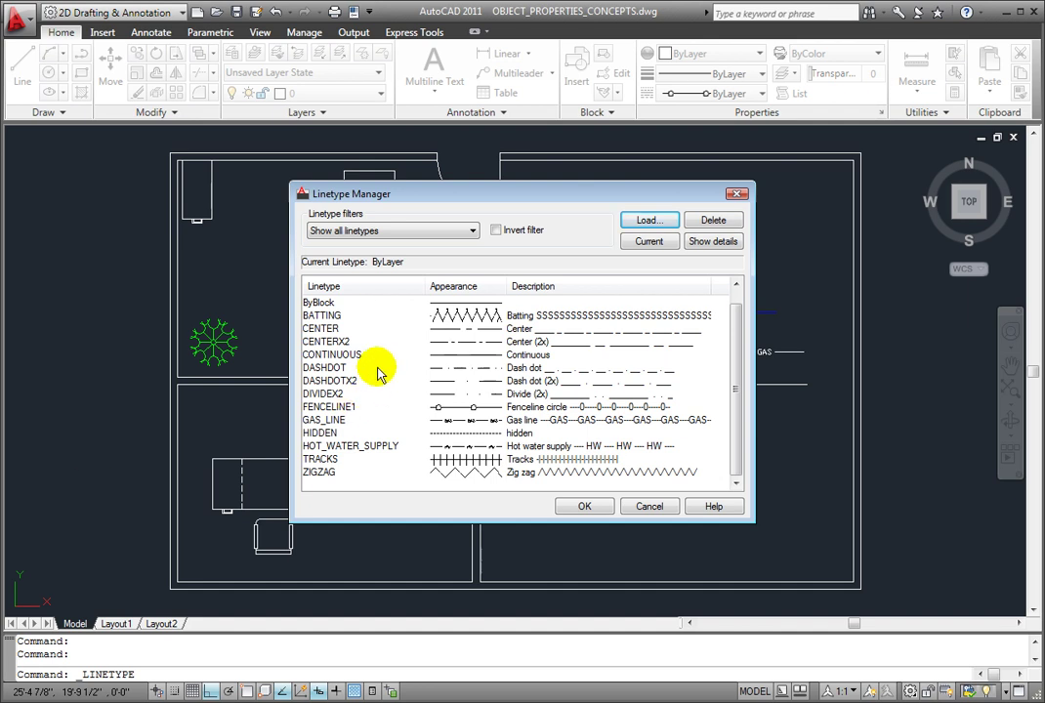
{"action": "left_click", "coordinate": [336, 316]}
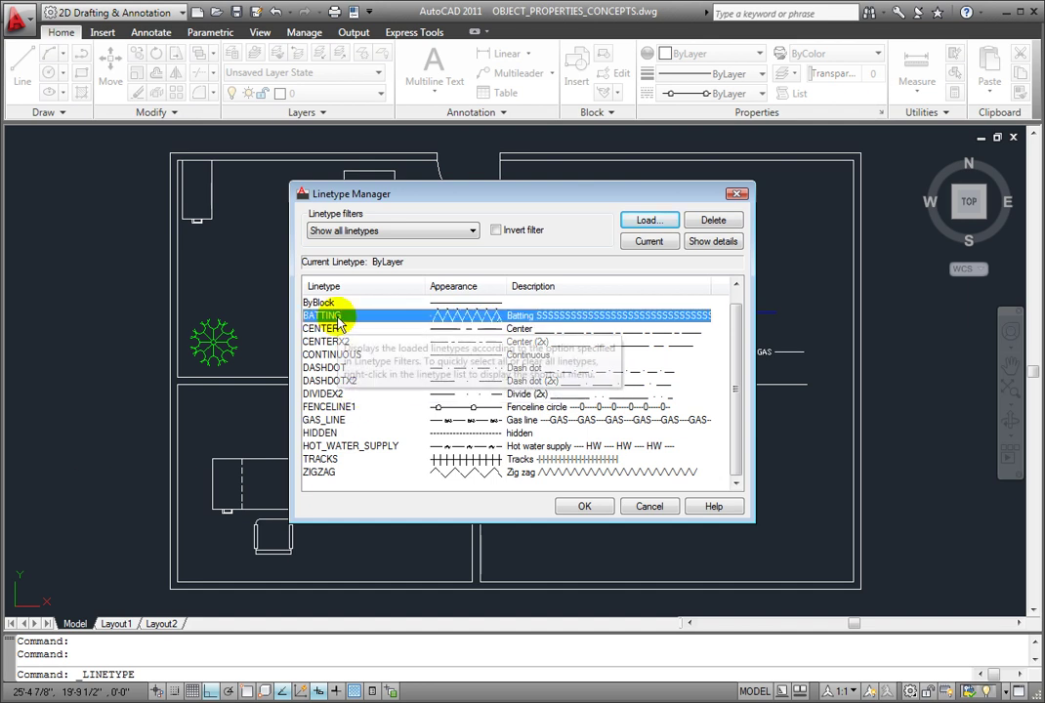
{"action": "left_click", "coordinate": [648, 243]}
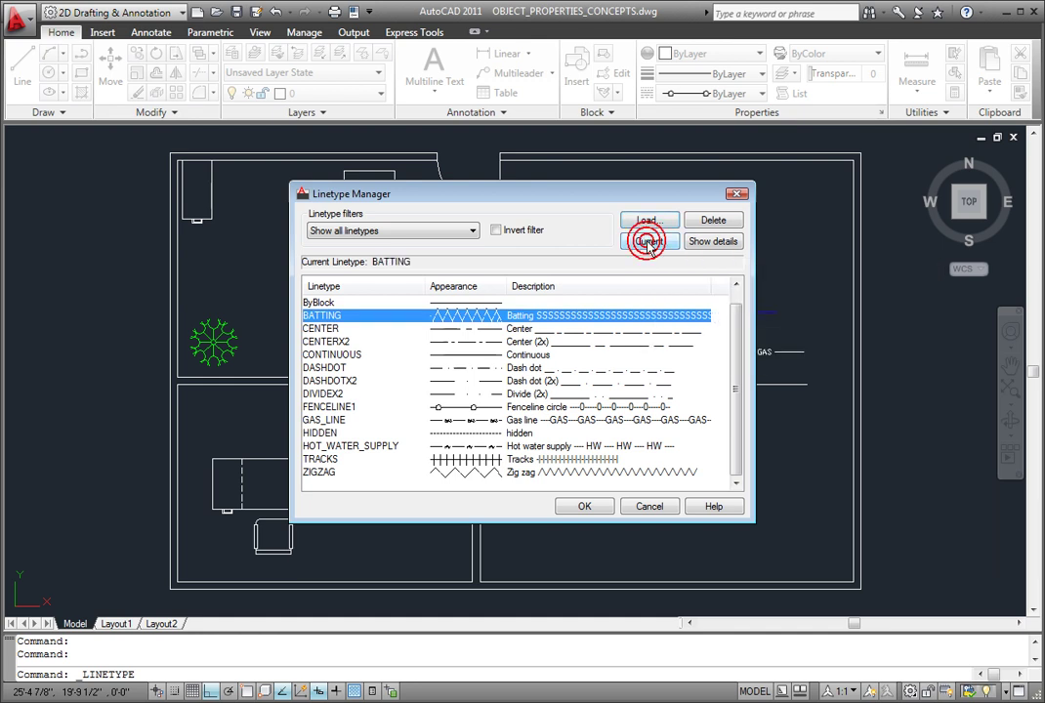
{"action": "left_click", "coordinate": [582, 507]}
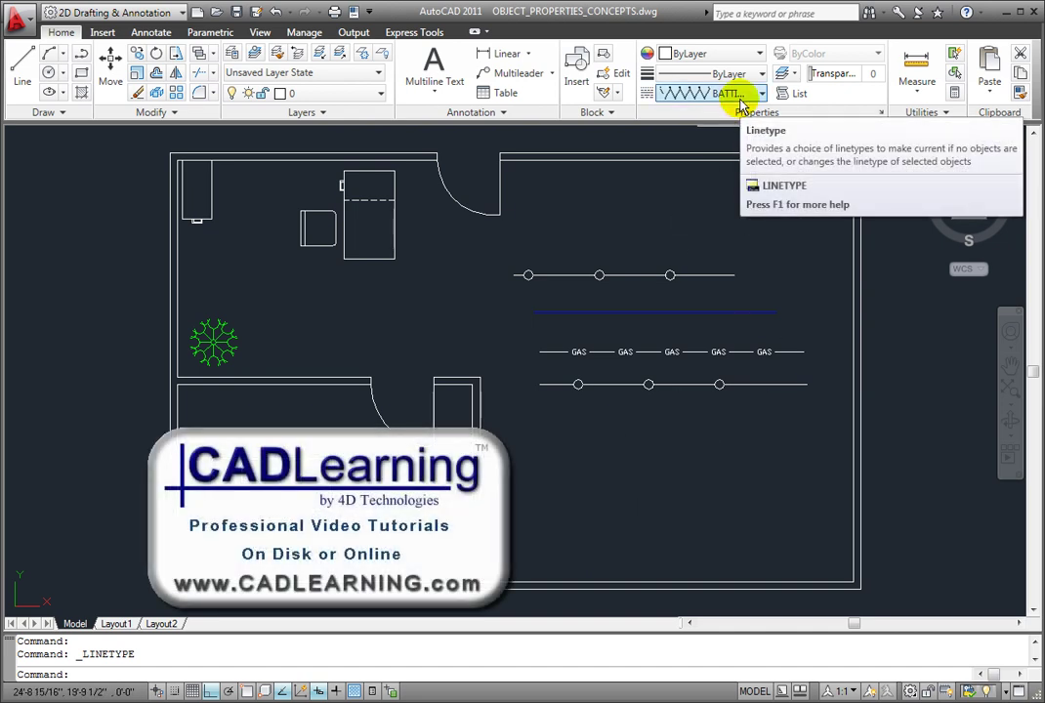
Draw a horizontal BATTING line below the lowest fence line in the right-hand room
{"action": "left_click", "coordinate": [24, 71]}
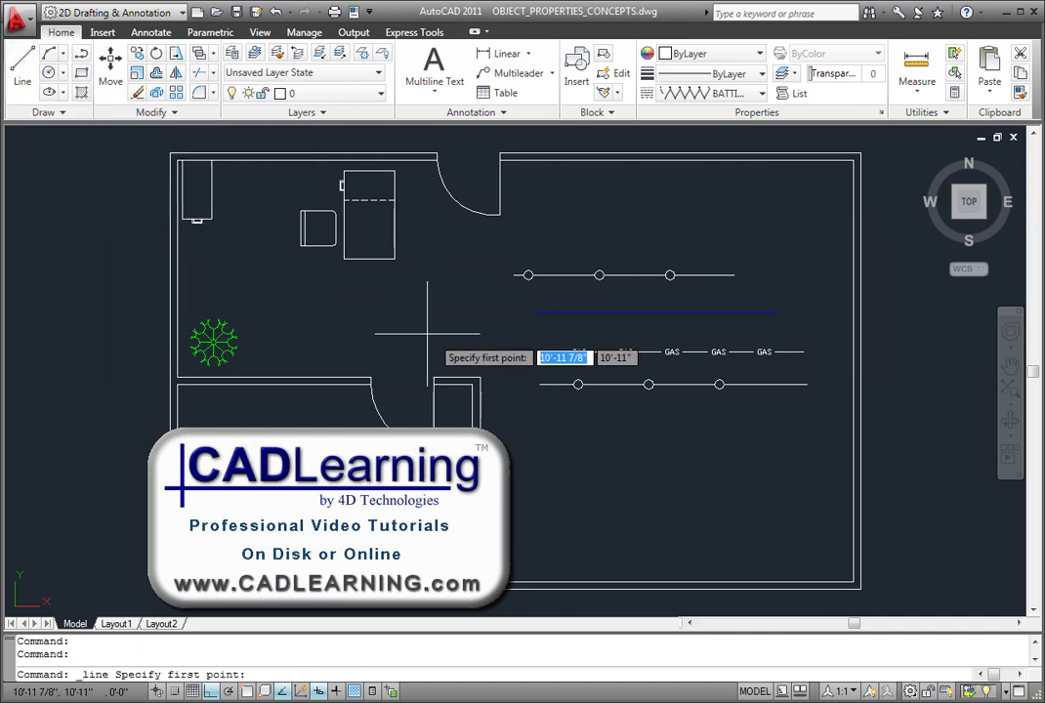
{"action": "left_click", "coordinate": [540, 425]}
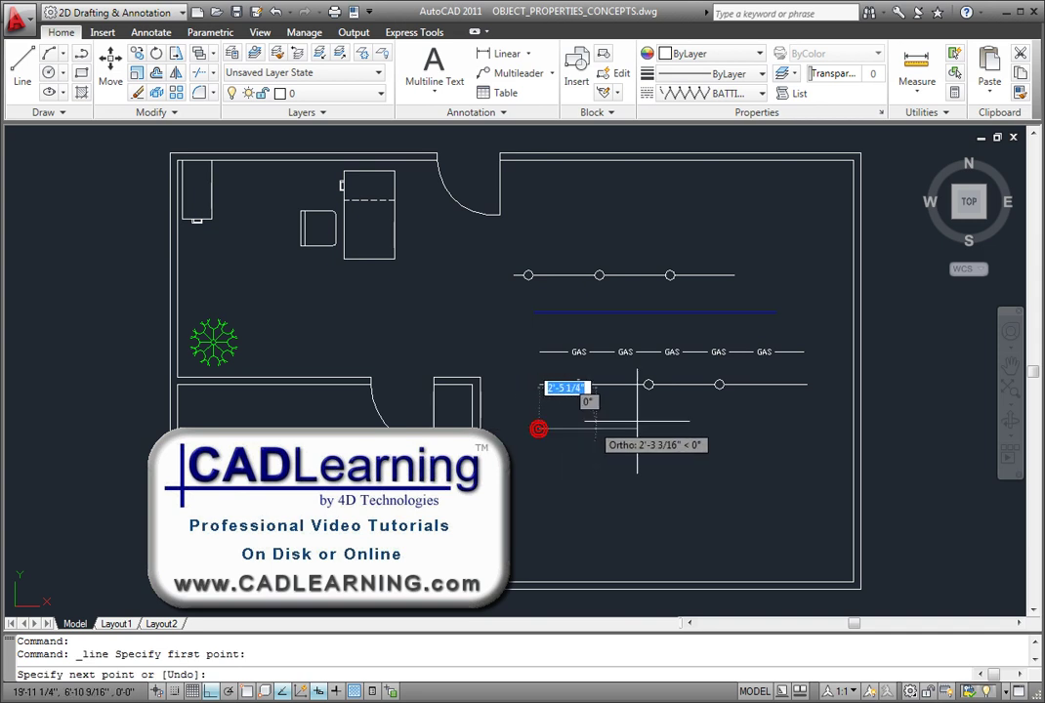
{"action": "left_click", "coordinate": [810, 426]}
{"action": "key", "text": "Return"}
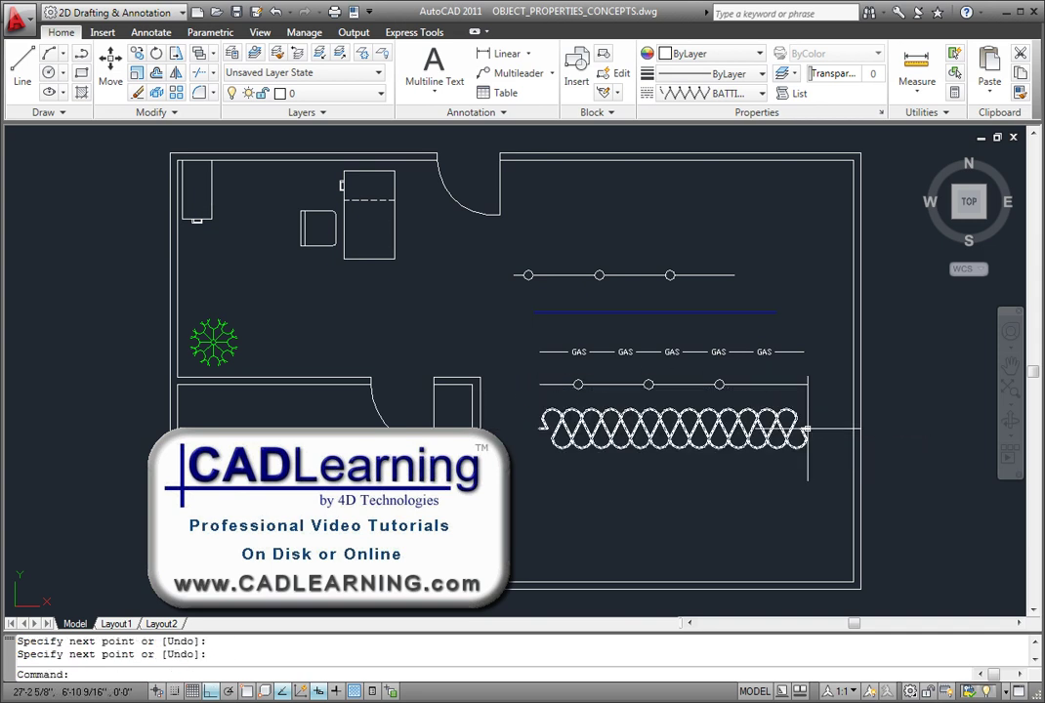